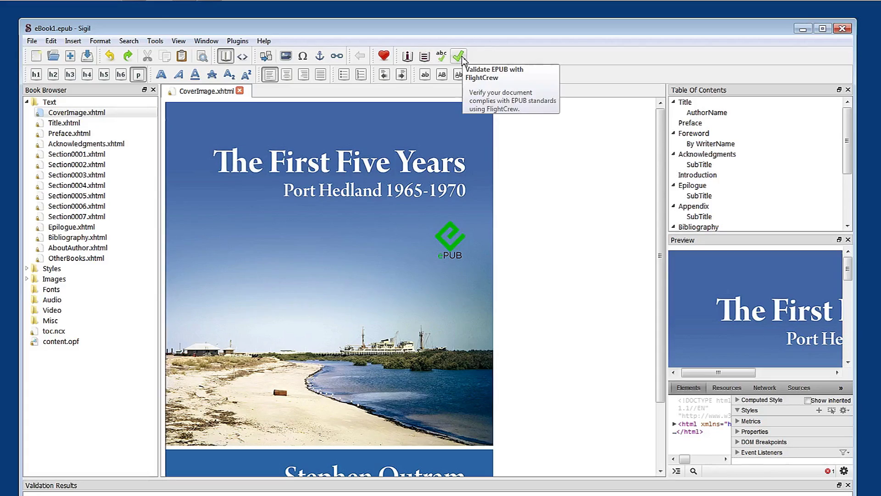
Step: Validate the EPUB with FlightCrew and review its problems, including missing Appendix, Foreword and Introduction files
{"action": "left_click", "coordinate": [459, 56]}
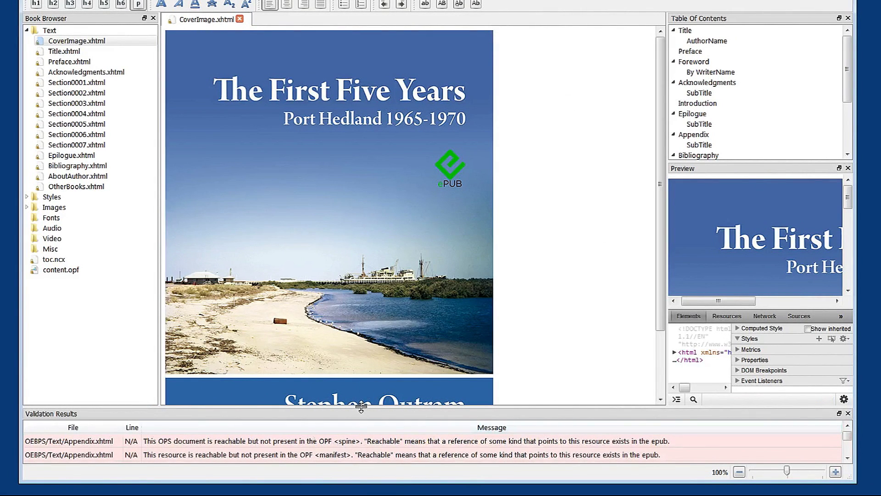
{"action": "left_click_drag", "start_coordinate": [360, 406], "coordinate": [368, 153]}
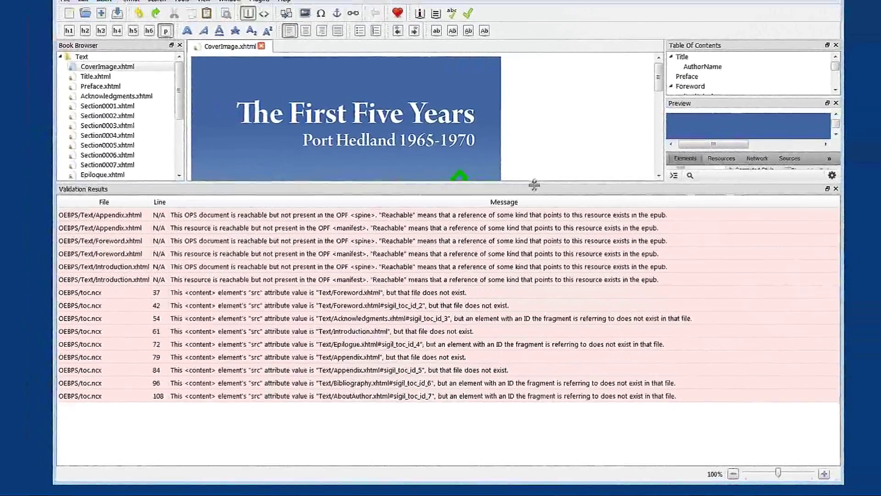
{"action": "left_click_drag", "start_coordinate": [534, 185], "coordinate": [494, 417]}
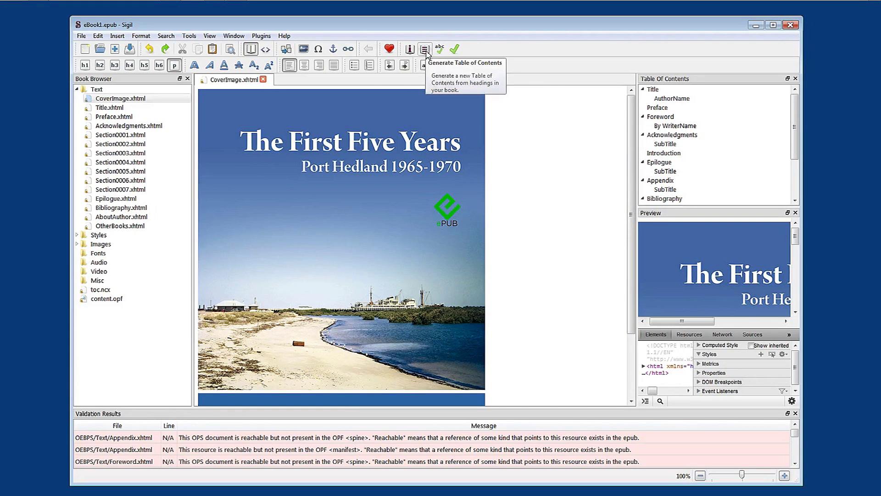
Step: Open the Generate Table of Contents dialog
{"action": "left_click", "coordinate": [425, 49]}
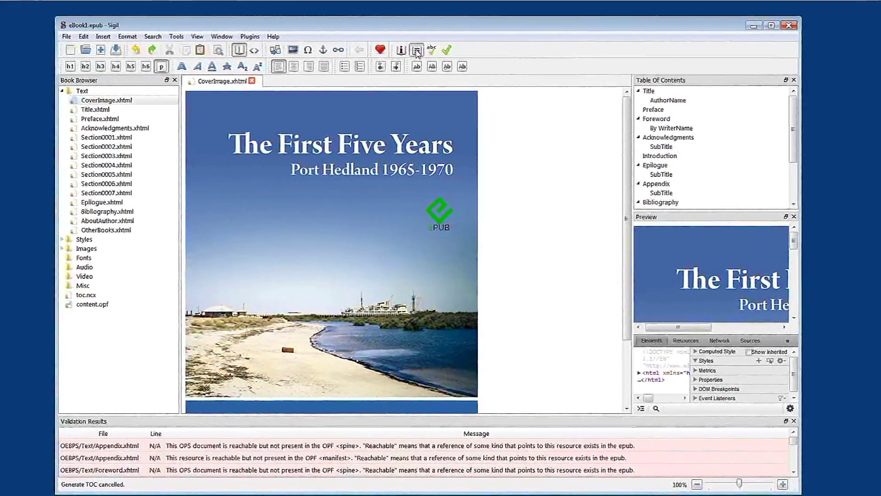
{"action": "left_click", "coordinate": [417, 51]}
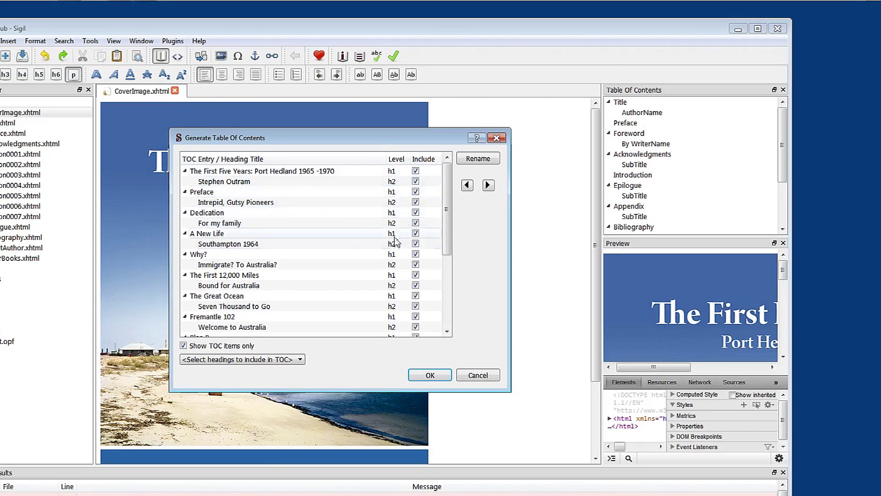
{"action": "left_click_drag", "start_coordinate": [448, 238], "coordinate": [446, 328]}
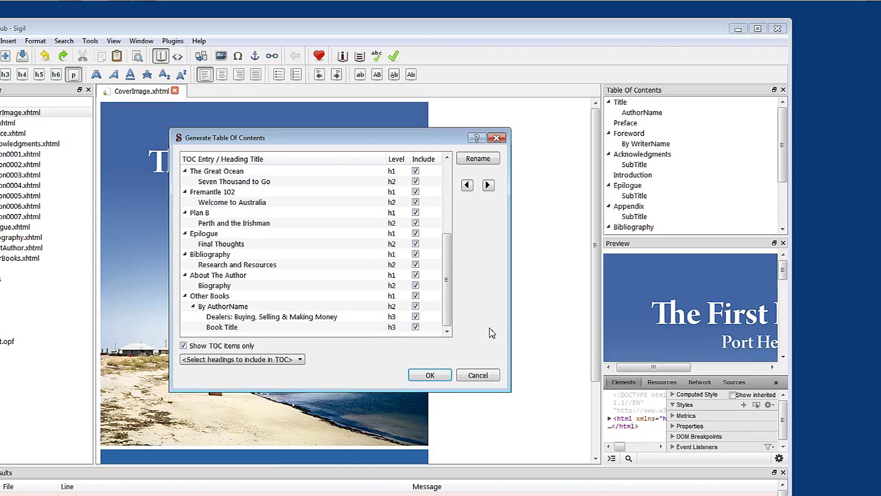
{"action": "left_click", "coordinate": [487, 376]}
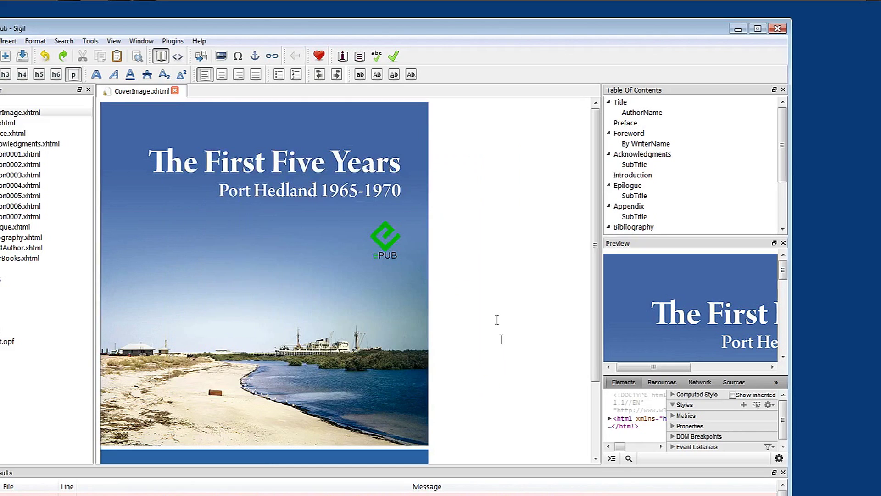
Step: Open Preface.xhtml in Code View, then reopen the Table of Contents generator
{"action": "double_click", "coordinate": [16, 134]}
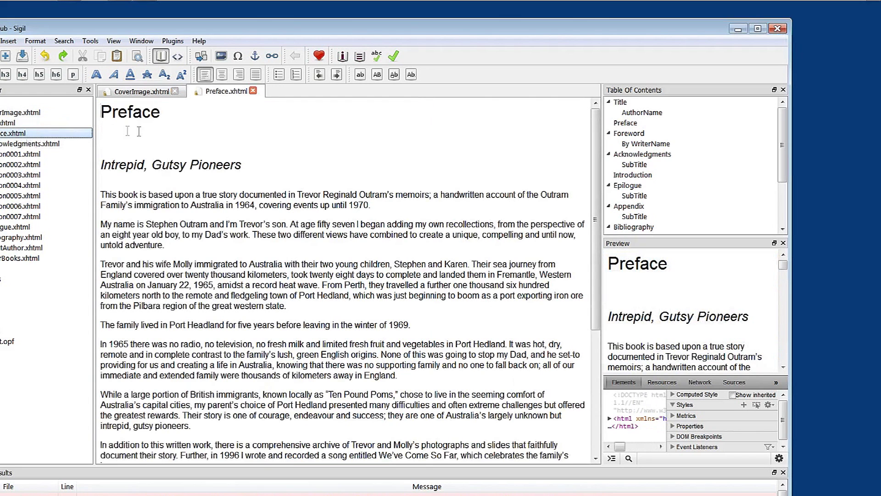
{"action": "left_click", "coordinate": [180, 56]}
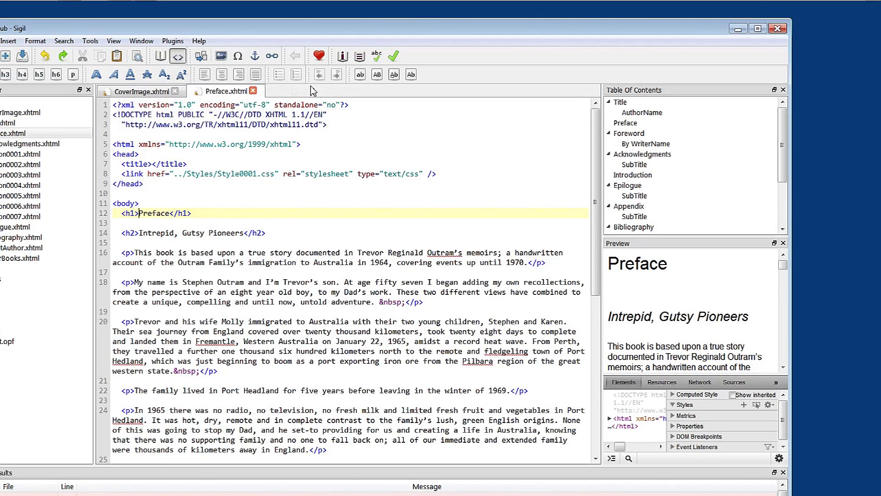
{"action": "left_click", "coordinate": [360, 57]}
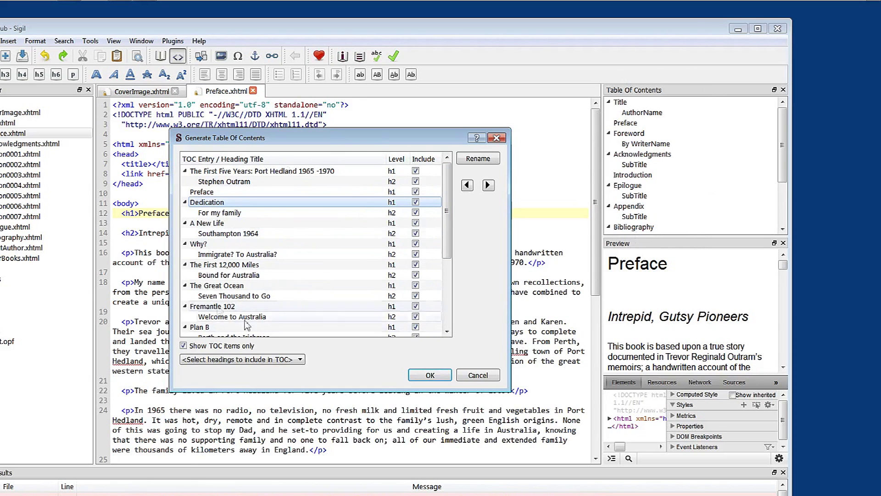
Step: Apply the regenerated table of contents without the Intrepid, Gutsy Pioneers subheading
{"action": "left_click", "coordinate": [425, 376]}
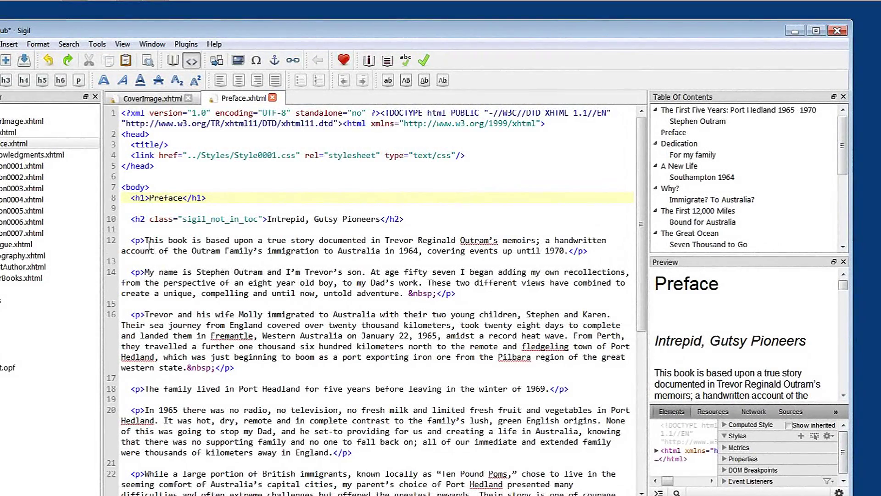
{"action": "left_click_drag", "start_coordinate": [131, 219], "coordinate": [267, 220]}
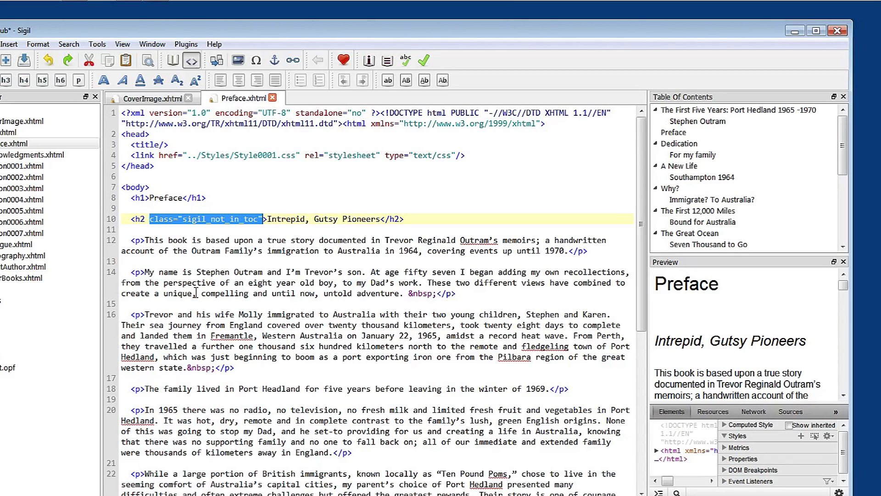
{"action": "left_click", "coordinate": [189, 242]}
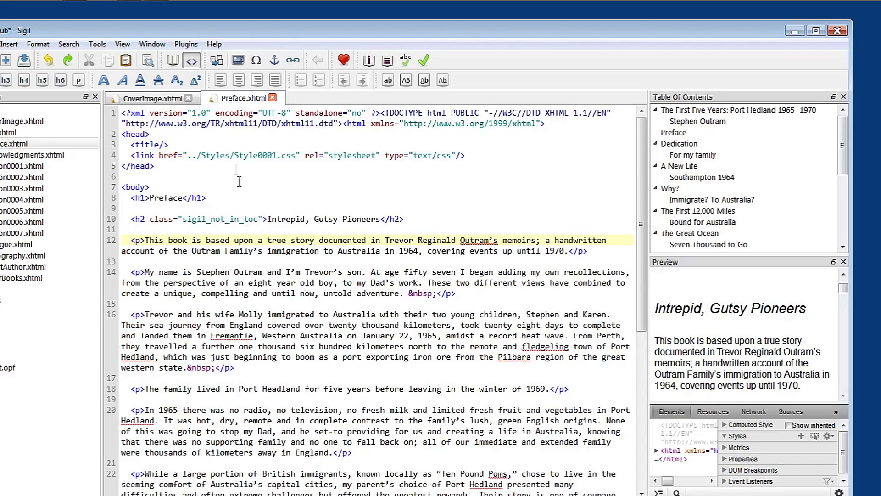
{"action": "left_click", "coordinate": [386, 61]}
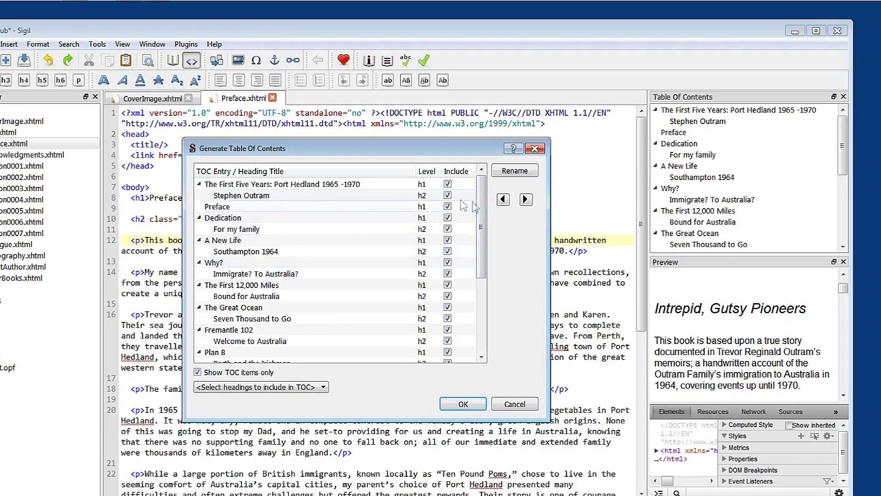
{"action": "left_click", "coordinate": [448, 195]}
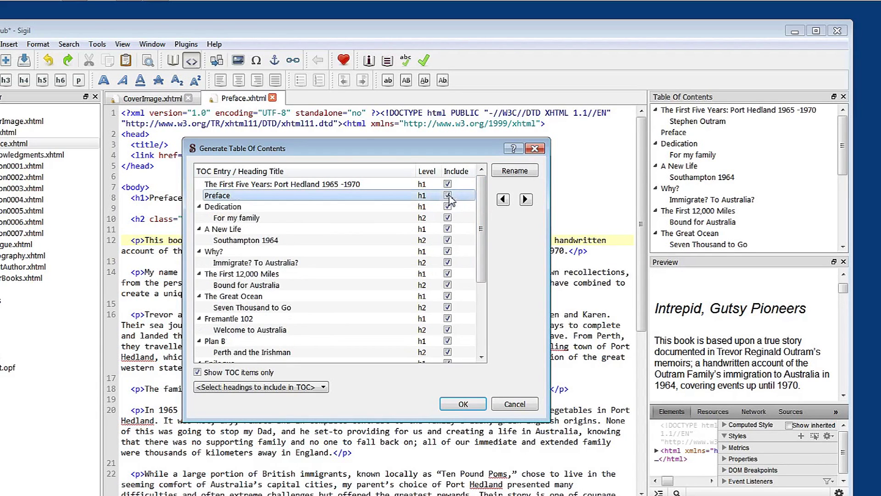
{"action": "left_click", "coordinate": [448, 218]}
{"action": "left_click", "coordinate": [448, 229]}
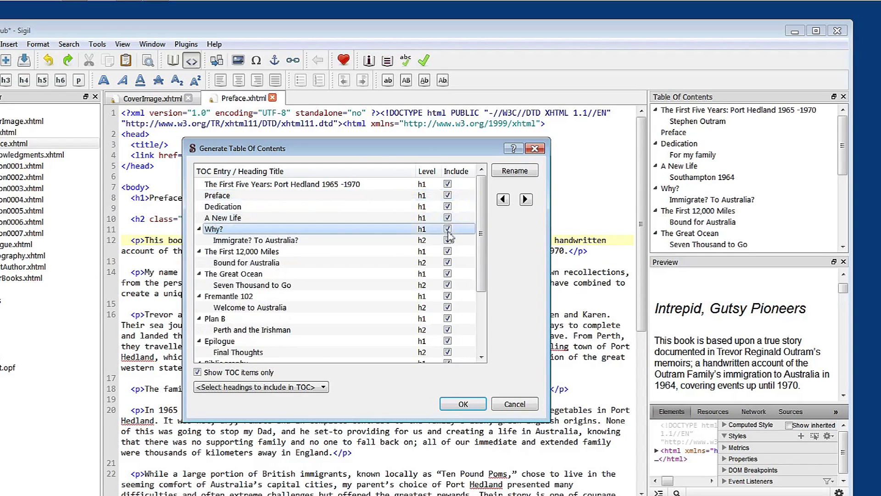
{"action": "left_click", "coordinate": [447, 240]}
{"action": "left_click", "coordinate": [448, 251]}
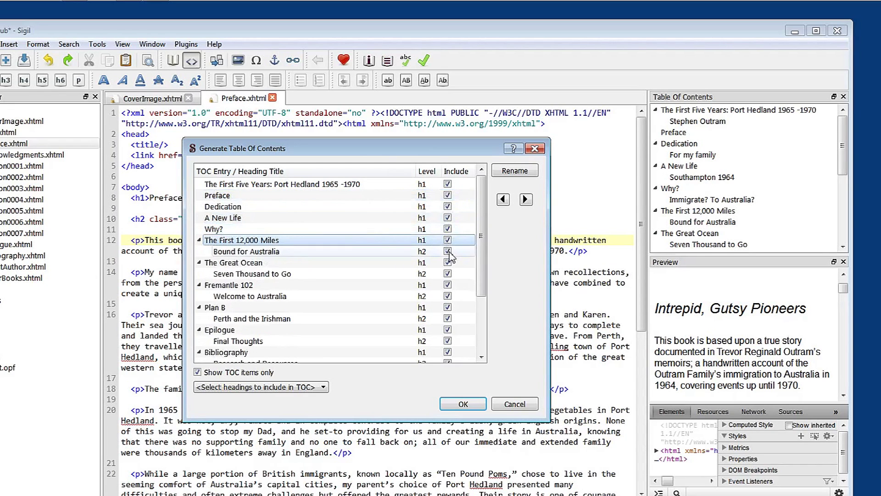
{"action": "left_click", "coordinate": [448, 263]}
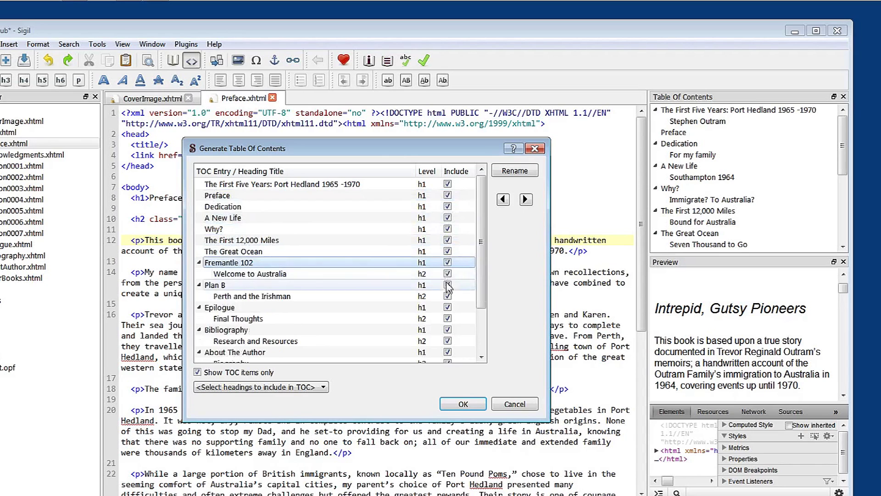
{"action": "left_click", "coordinate": [448, 273]}
Step: Exclude Perth and the Irishman through Book Title, then apply the heading-1-only TOC
{"action": "left_click", "coordinate": [447, 285]}
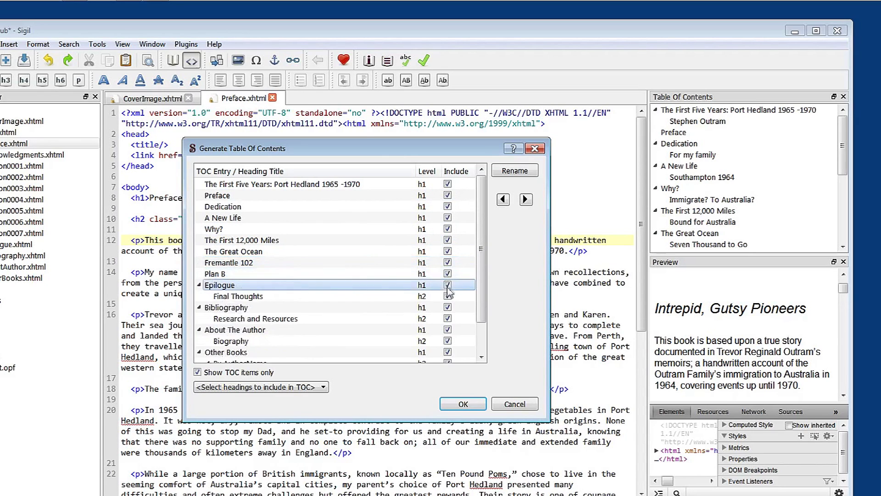
{"action": "left_click", "coordinate": [448, 295]}
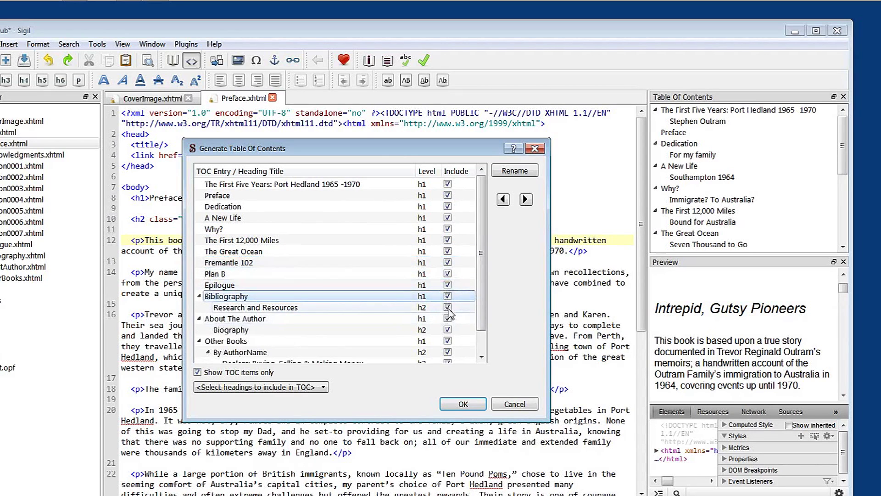
{"action": "left_click", "coordinate": [447, 308]}
{"action": "left_click", "coordinate": [448, 319]}
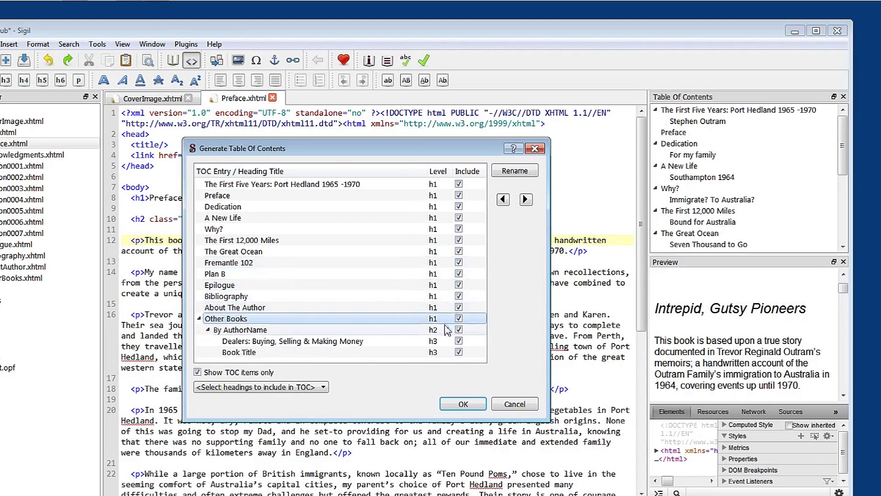
{"action": "left_click", "coordinate": [459, 332]}
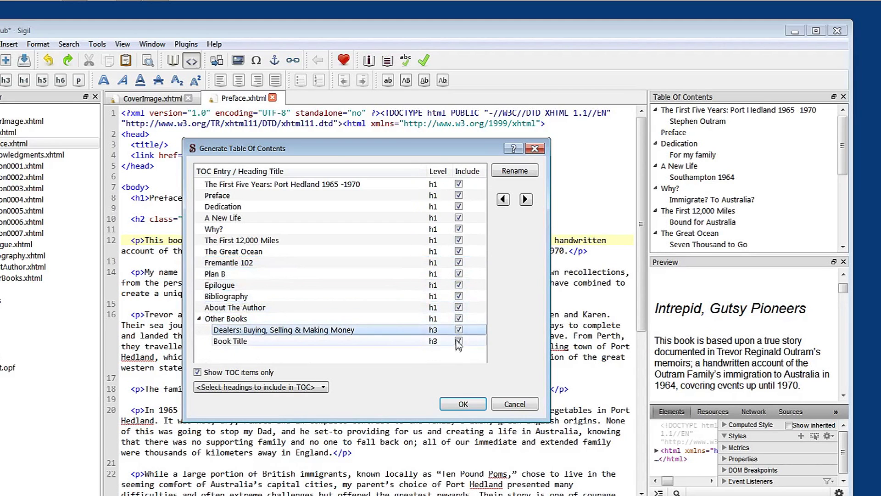
{"action": "left_click", "coordinate": [458, 330]}
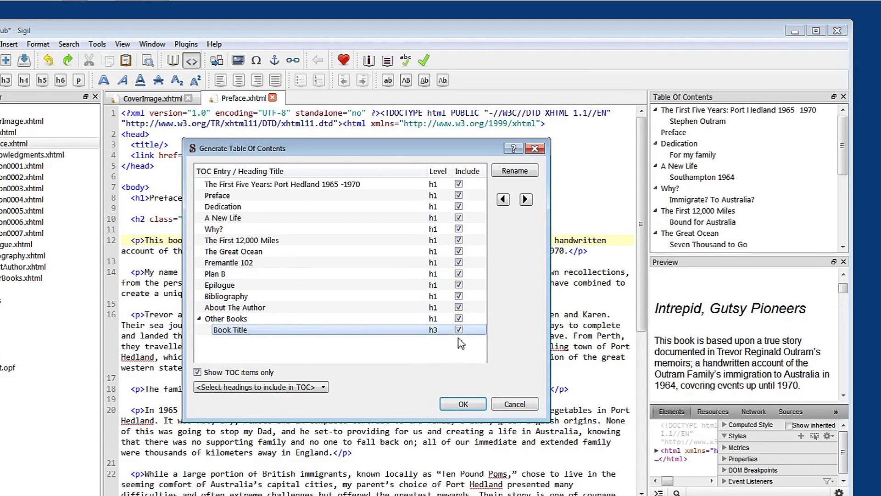
{"action": "left_click", "coordinate": [458, 330]}
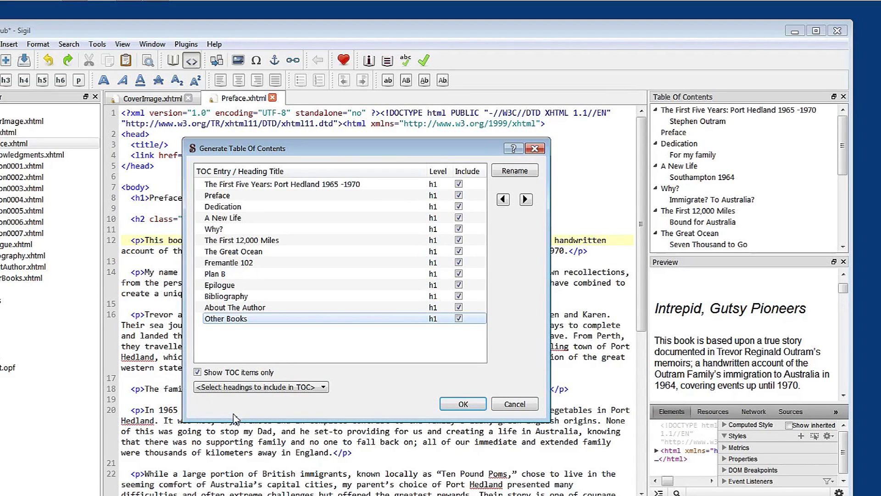
{"action": "left_click", "coordinate": [450, 409]}
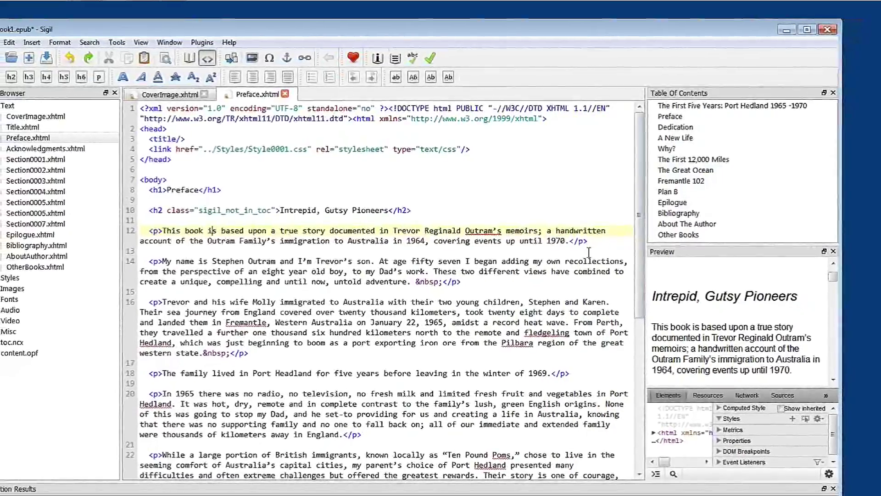
Step: Save the book and rerun validation so it reports no problems
{"action": "left_click", "coordinate": [52, 57]}
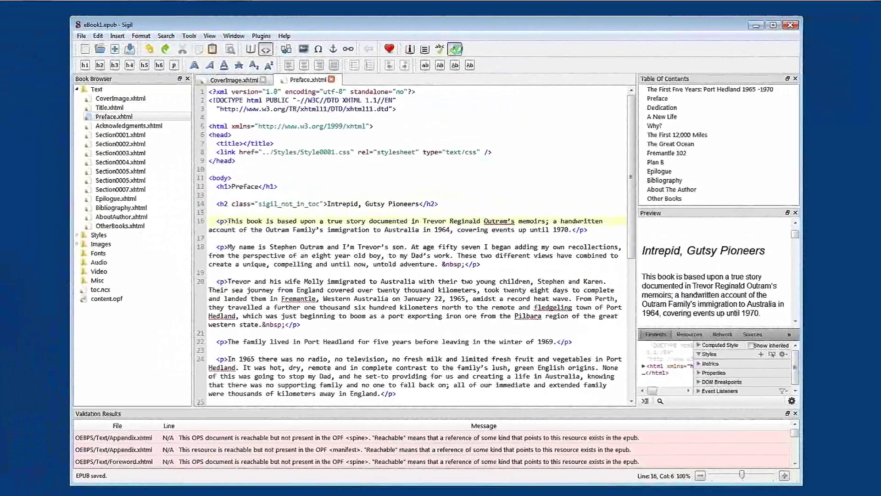
{"action": "left_click", "coordinate": [455, 48]}
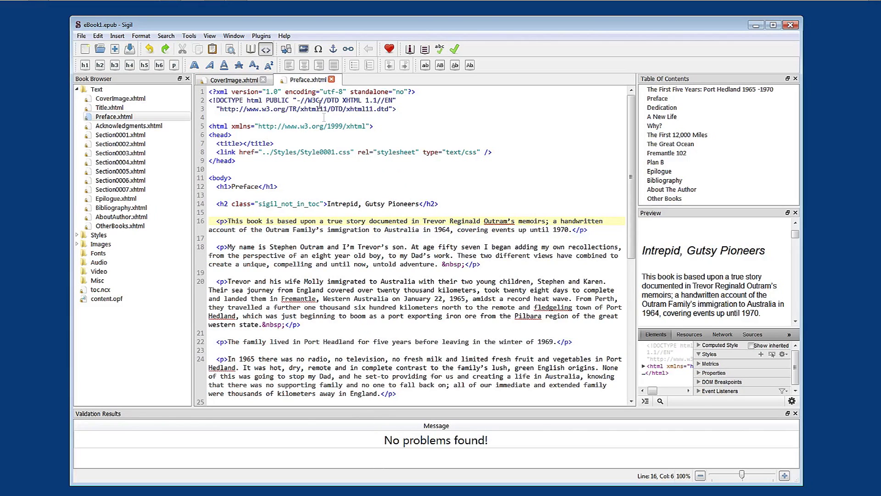
Step: Switch to Book View and open the TOC generator showing the 13 included h1 headings
{"action": "left_click", "coordinate": [251, 49]}
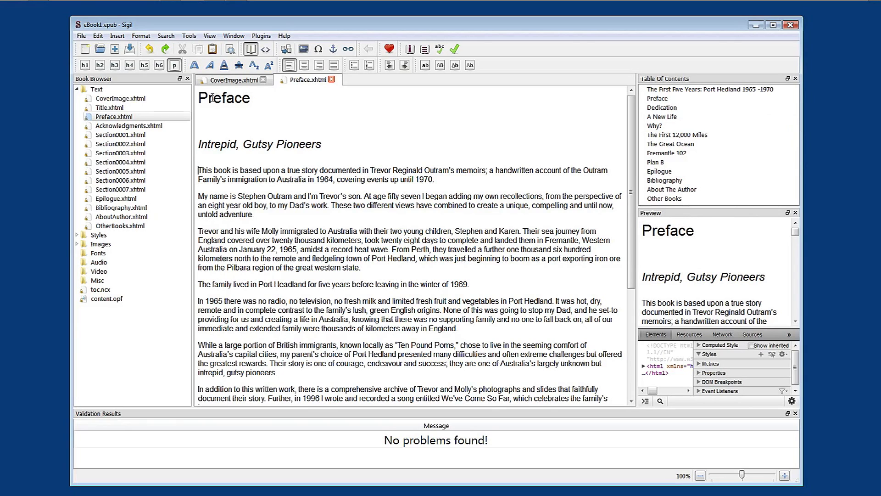
{"action": "left_click", "coordinate": [425, 49]}
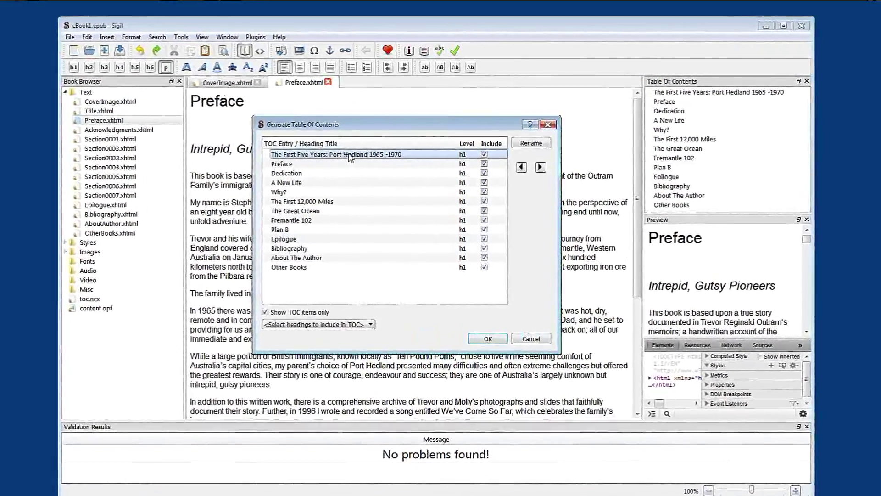
{"action": "left_click", "coordinate": [531, 144]}
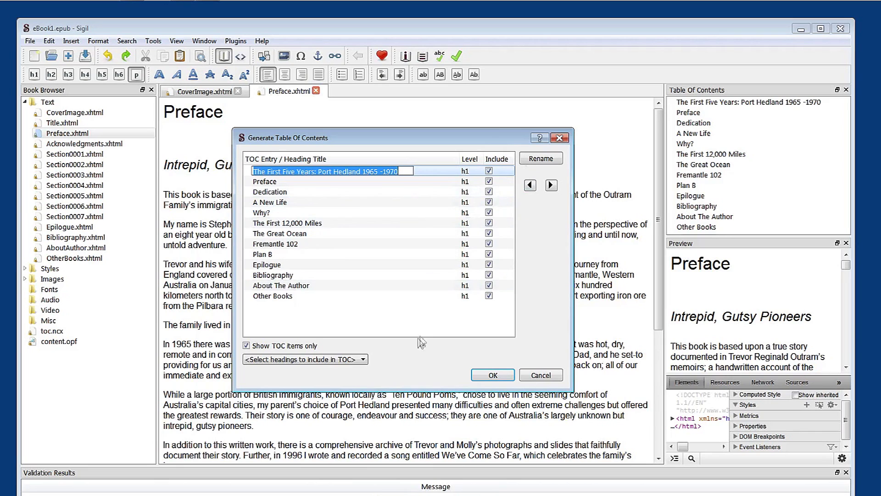
{"action": "left_click", "coordinate": [410, 324]}
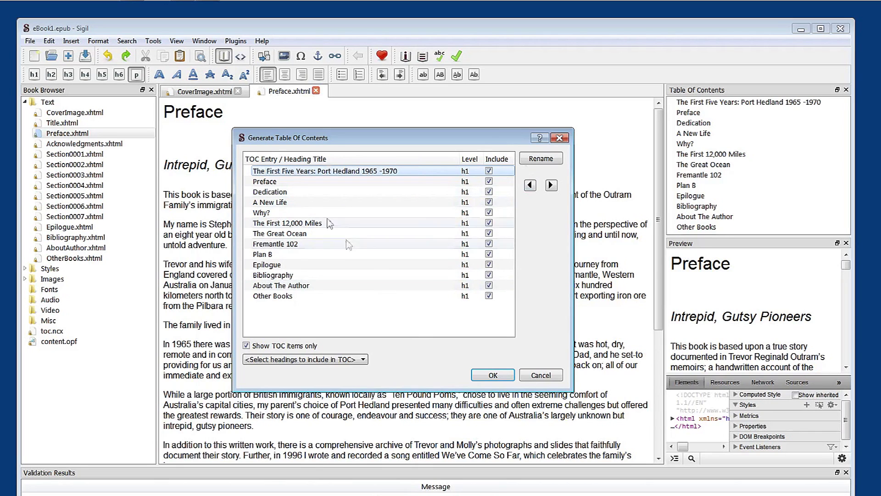
{"action": "left_click", "coordinate": [285, 181]}
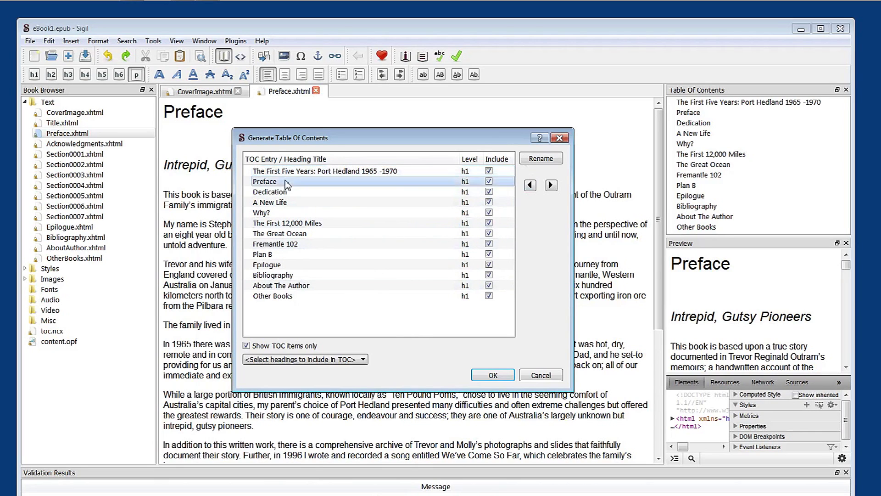
{"action": "left_click", "coordinate": [551, 185]}
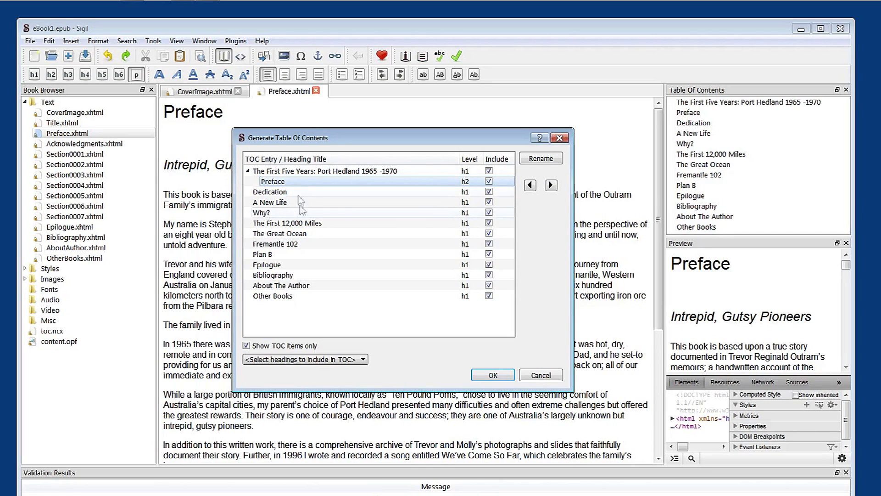
{"action": "left_click", "coordinate": [530, 185]}
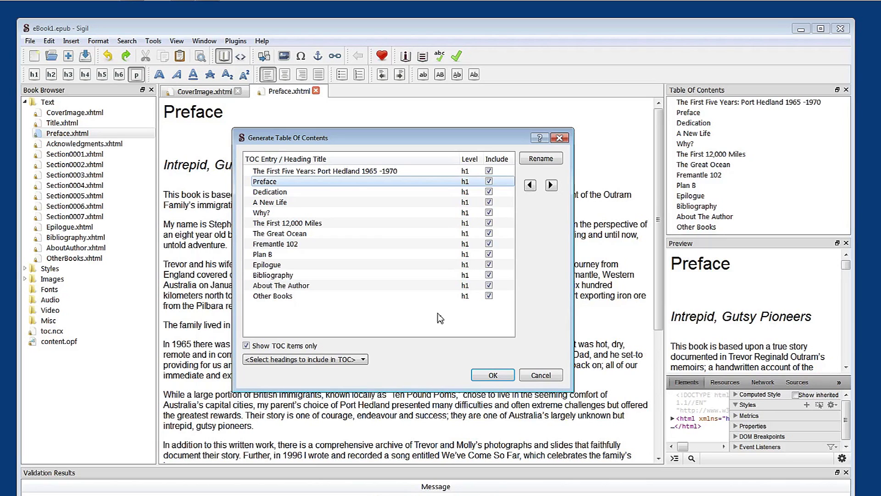
Step: Accept the h1-only table of contents and open toc.ncx
{"action": "left_click", "coordinate": [481, 378]}
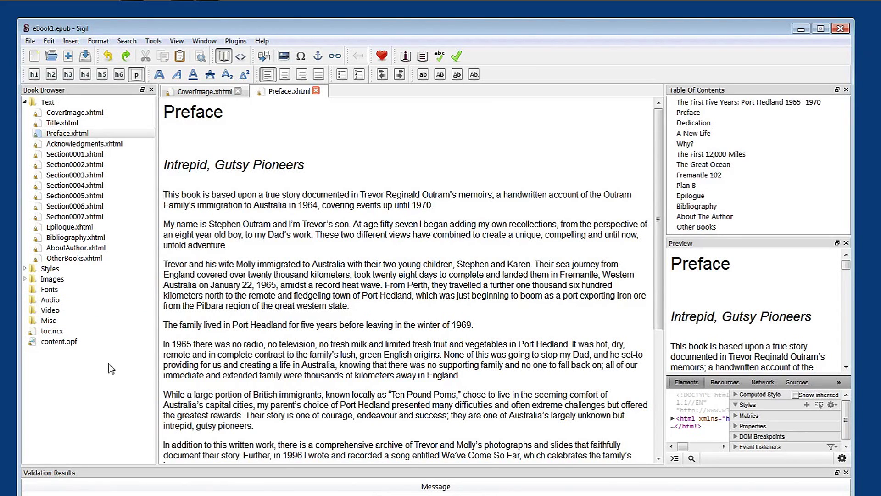
{"action": "double_click", "coordinate": [51, 331]}
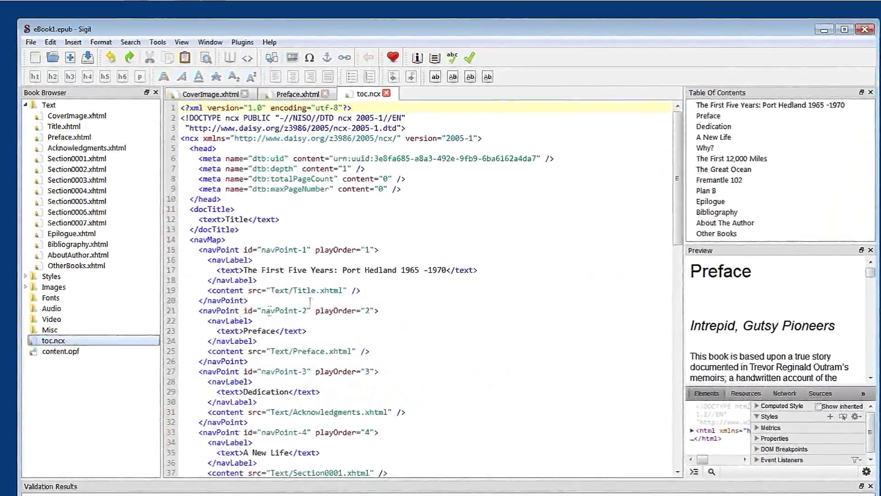
{"action": "scroll", "coordinate": [681, 229], "scroll_direction": "down", "scroll_amount": 1}
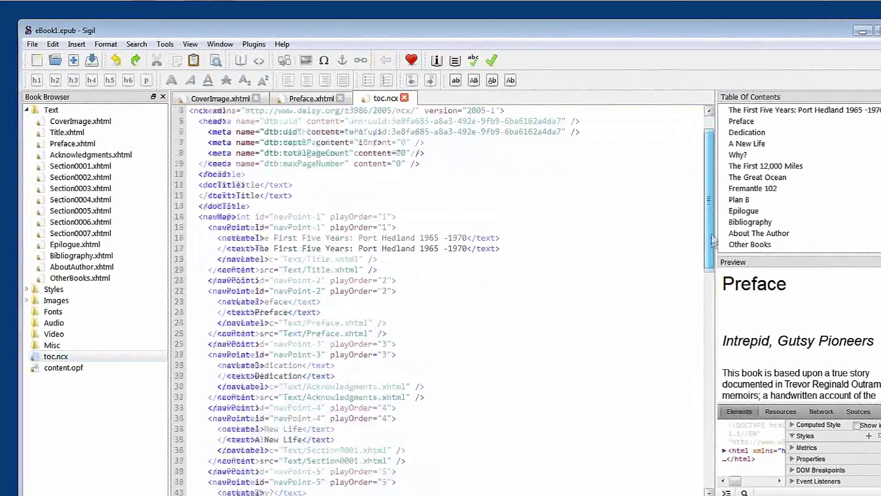
{"action": "scroll", "coordinate": [711, 229], "scroll_direction": "up", "scroll_amount": 1}
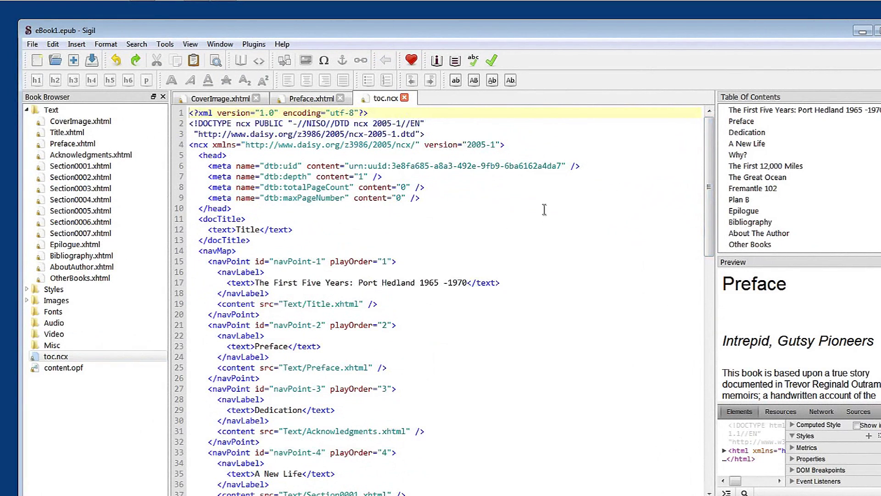
Step: Check the toc.ncx document title, Preface and Dedication labels, then open Acknowledgments.xhtml
{"action": "left_click_drag", "start_coordinate": [255, 282], "coordinate": [292, 282]}
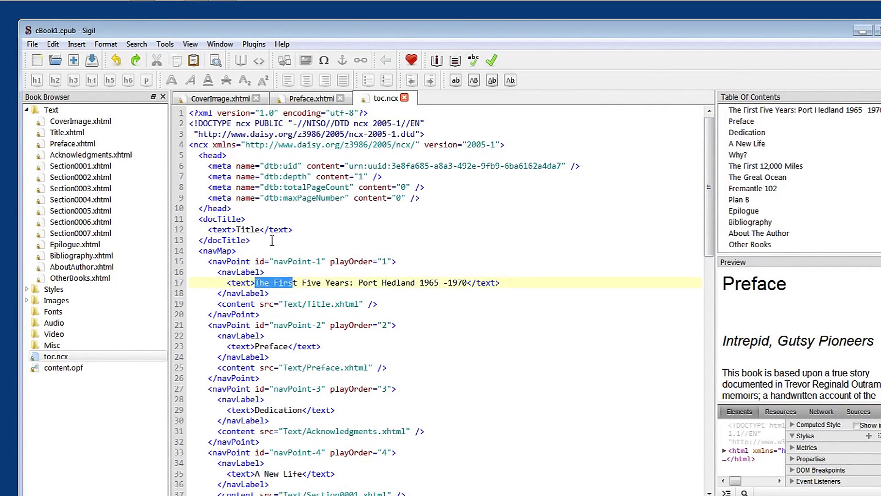
{"action": "left_click", "coordinate": [273, 241]}
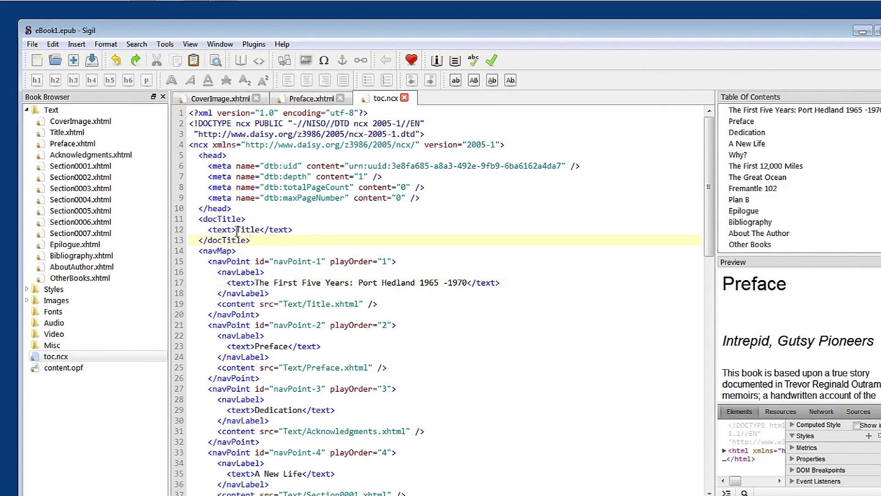
{"action": "left_click_drag", "start_coordinate": [237, 230], "coordinate": [261, 230]}
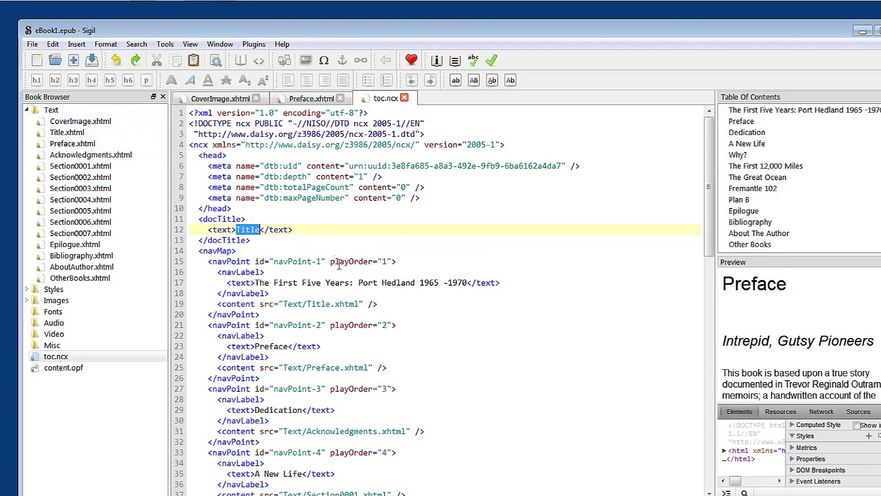
{"action": "left_click", "coordinate": [316, 241]}
{"action": "left_click_drag", "start_coordinate": [255, 282], "coordinate": [468, 282]}
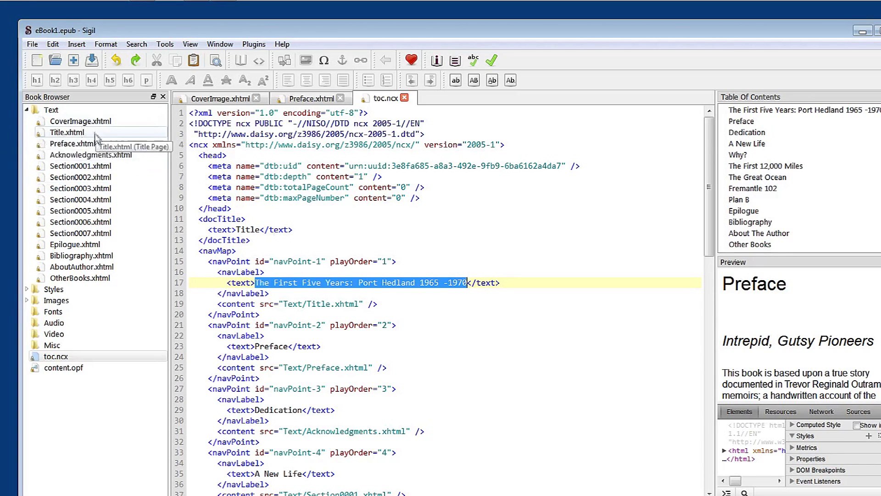
{"action": "left_click", "coordinate": [443, 326]}
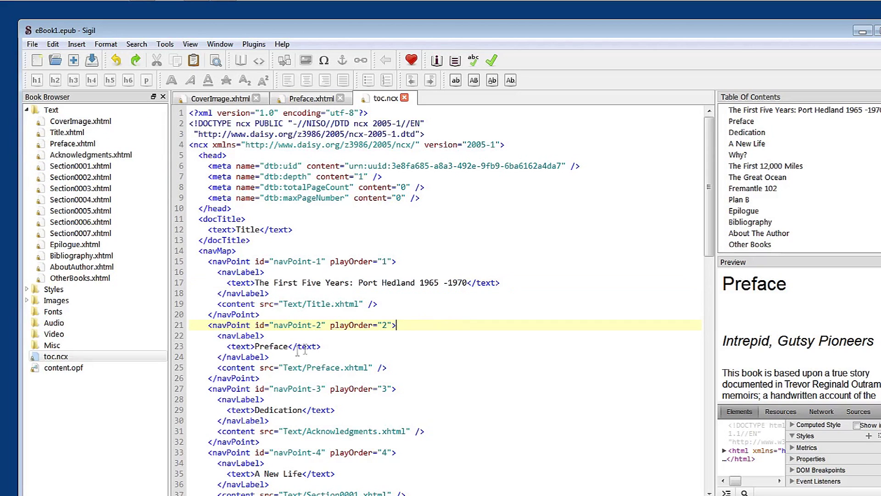
{"action": "left_click", "coordinate": [256, 347]}
{"action": "left_click_drag", "start_coordinate": [255, 347], "coordinate": [288, 347]}
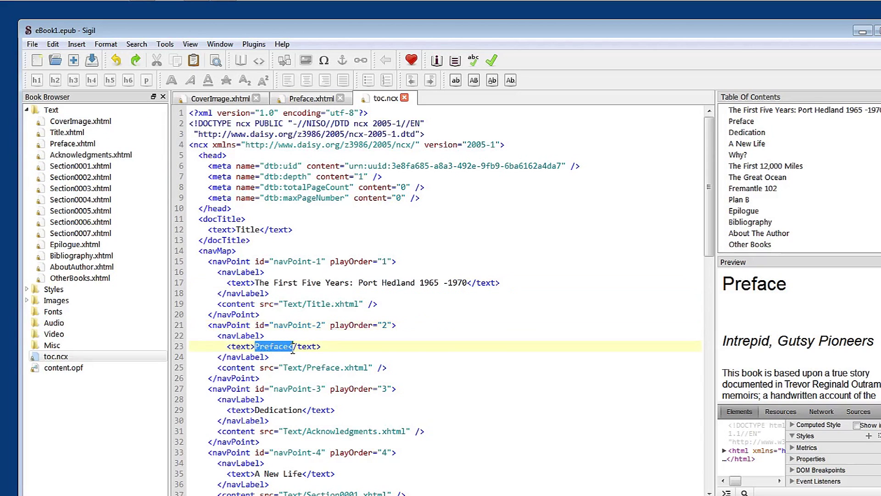
{"action": "left_click", "coordinate": [432, 358]}
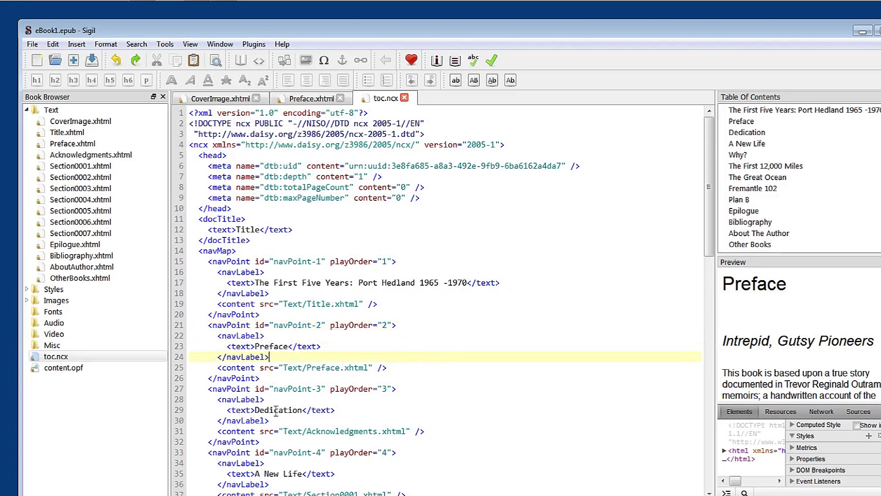
{"action": "left_click_drag", "start_coordinate": [255, 410], "coordinate": [305, 412]}
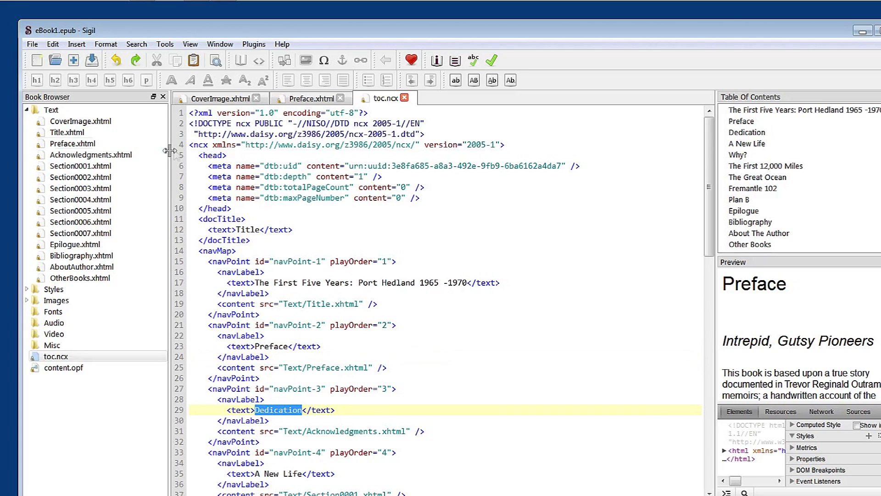
{"action": "double_click", "coordinate": [123, 156]}
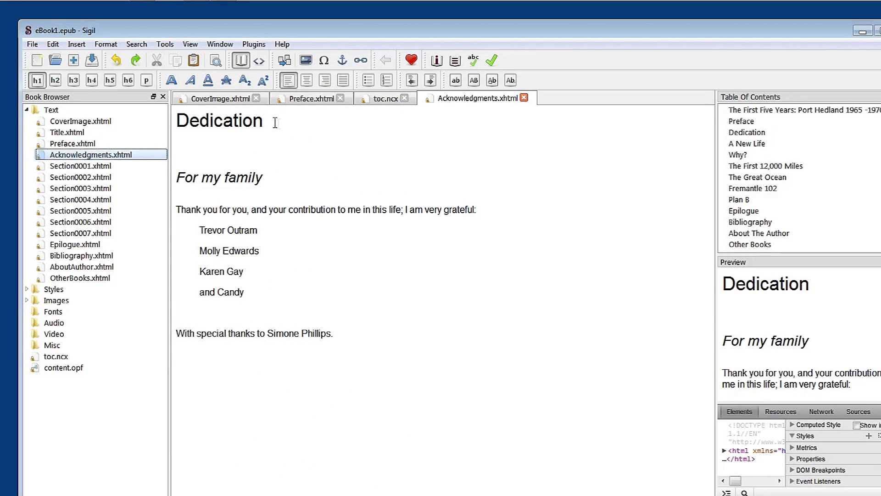
Step: Return to toc.ncx and scroll through the entries A New Life through Plan B
{"action": "left_click", "coordinate": [380, 103]}
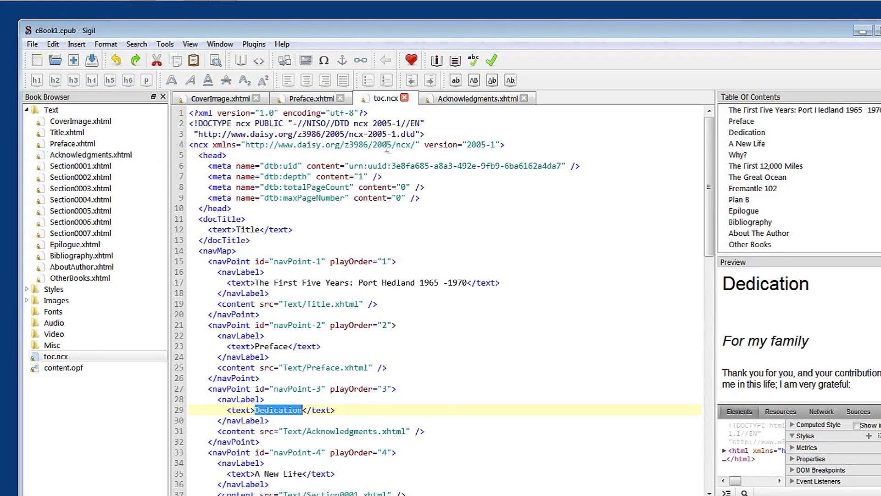
{"action": "left_click", "coordinate": [419, 409]}
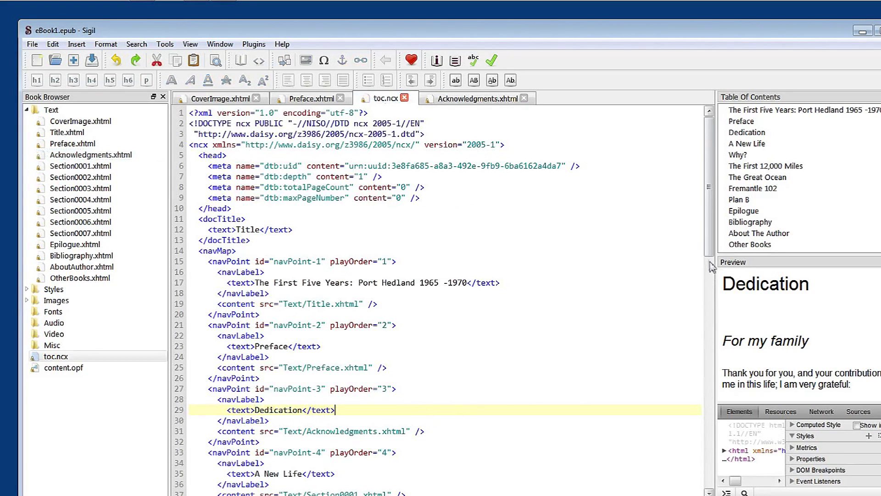
{"action": "left_click_drag", "start_coordinate": [710, 251], "coordinate": [715, 370]}
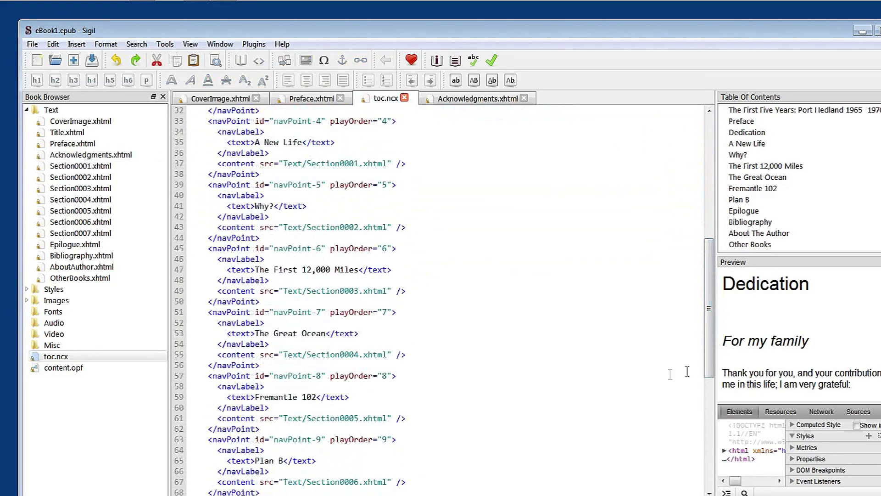